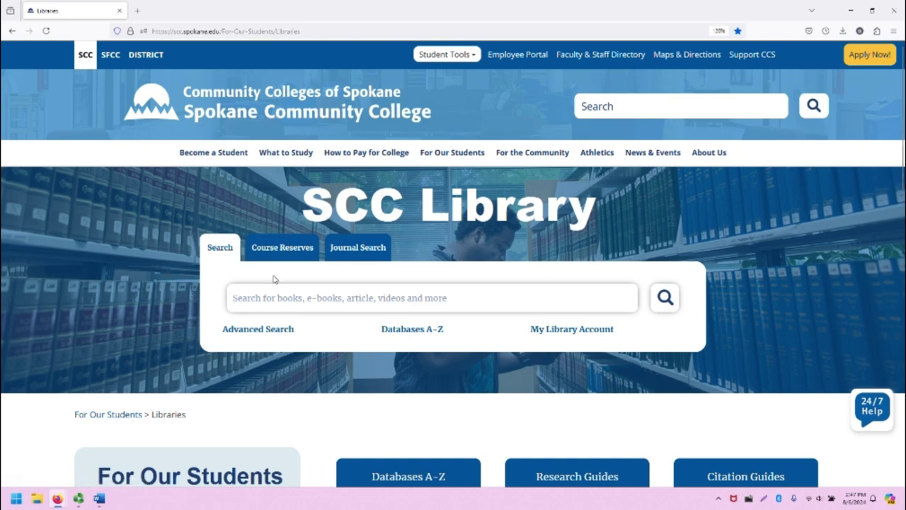
Step: View the Course Reserves and Journal Search modes of the library's search box
left_click(313, 291)
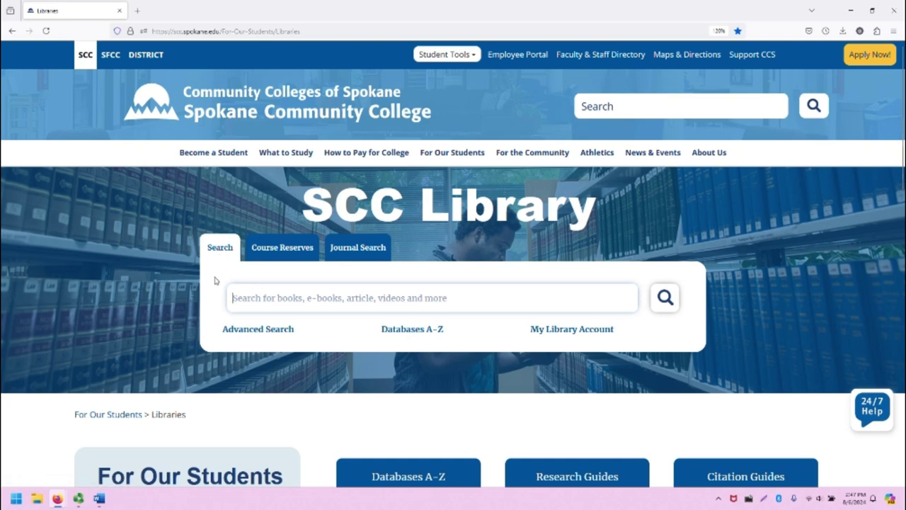
left_click(255, 248)
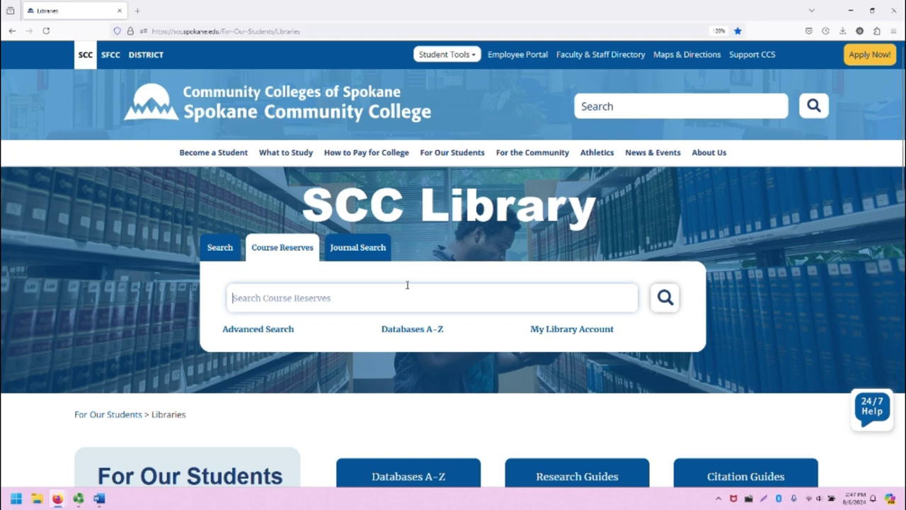
left_click(376, 247)
left_click(496, 297)
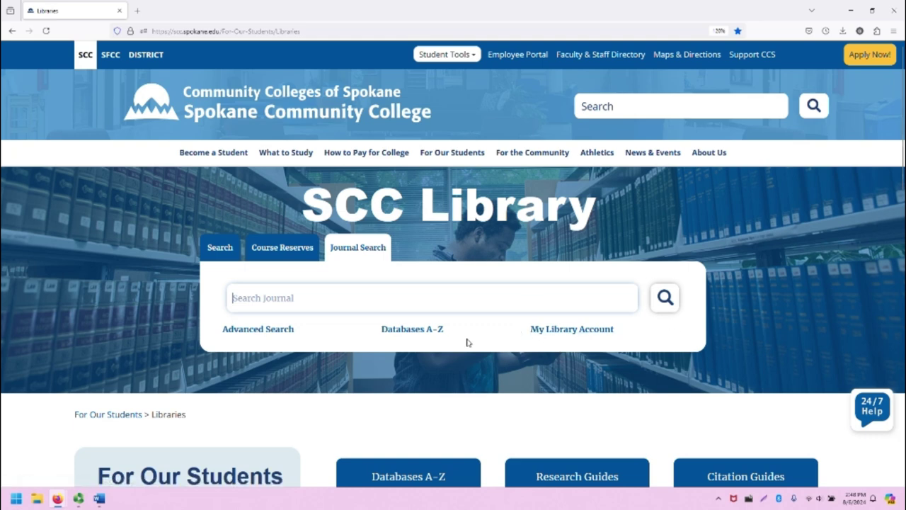
Step: Return to the library's general search and look up "poetry"
left_click(209, 249)
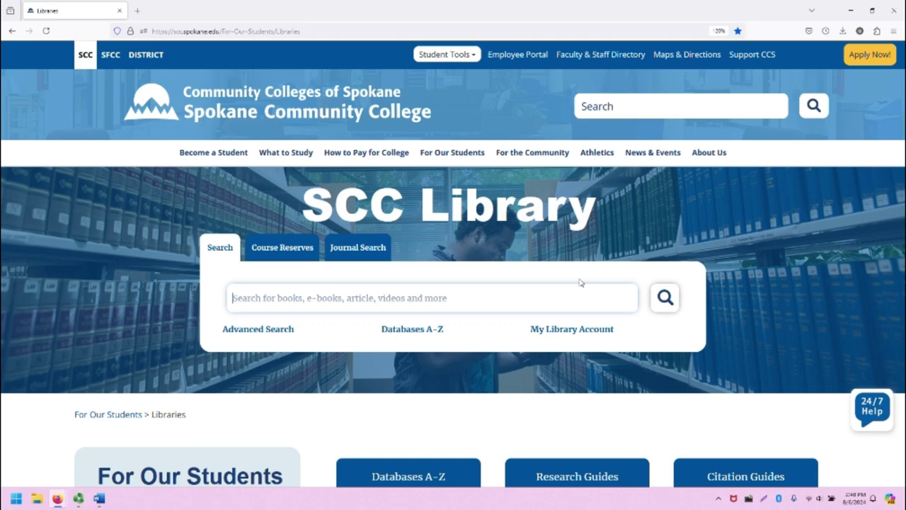
type("poetry")
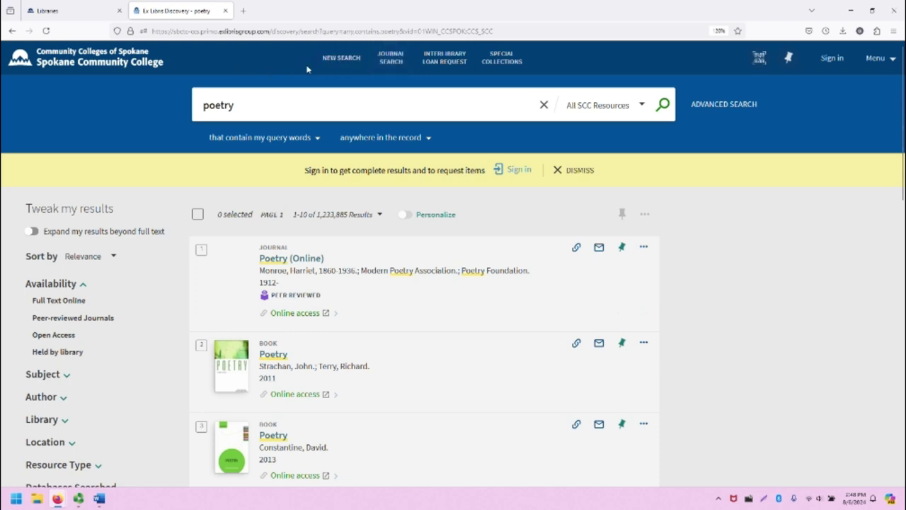
Step: Open a blank search page and bring up the results for "poetry" again
left_click(344, 62)
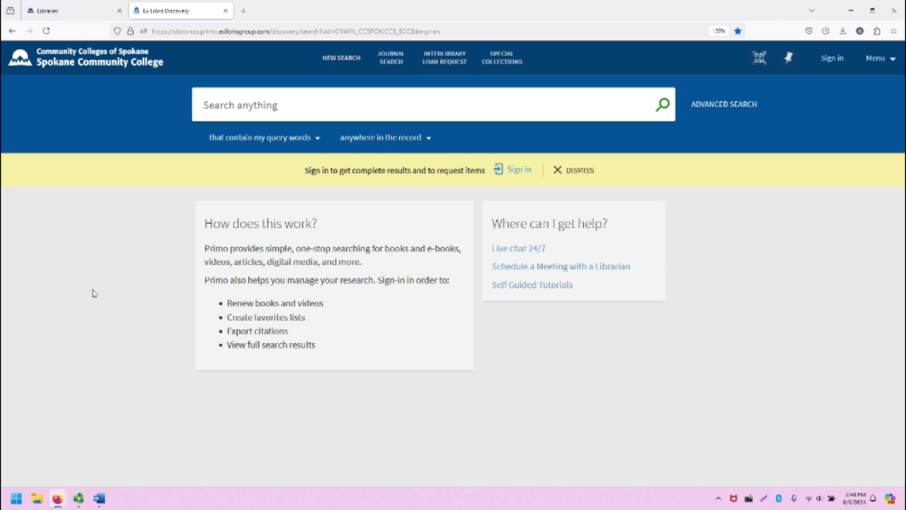
type("poetry")
key("Return")
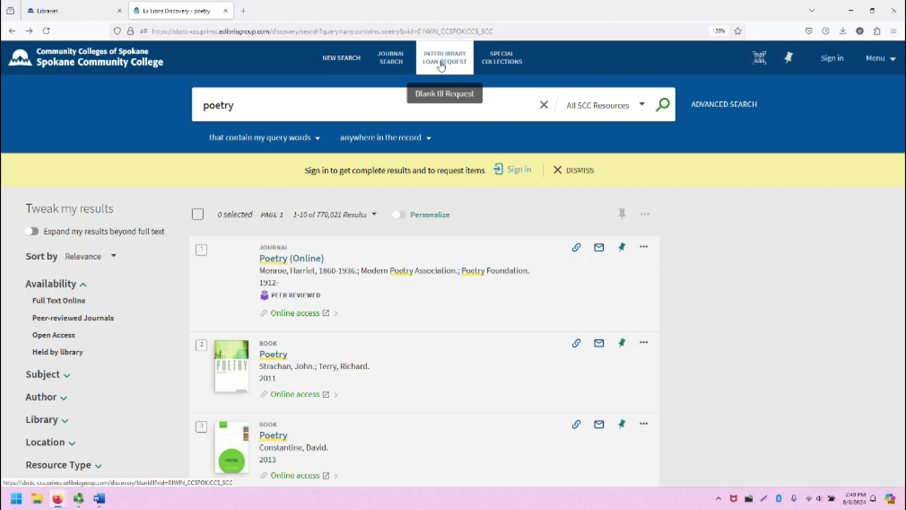
Step: View the Special Collections page, then return to the poetry results and look over the signed-out menu options
left_click(494, 67)
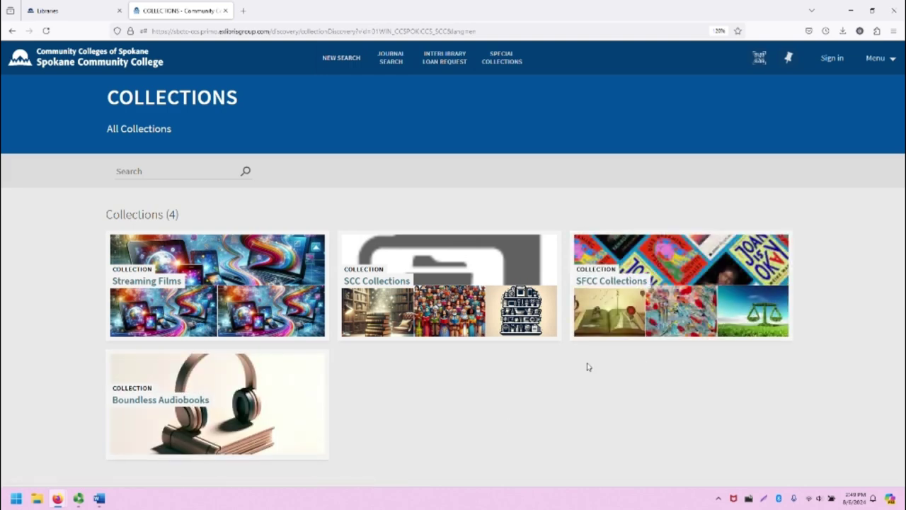
key("alt+Left")
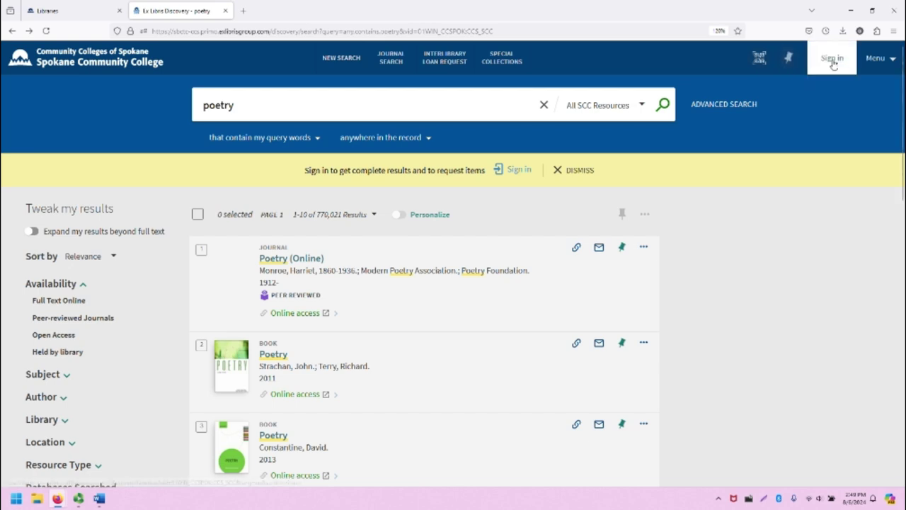
left_click(875, 58)
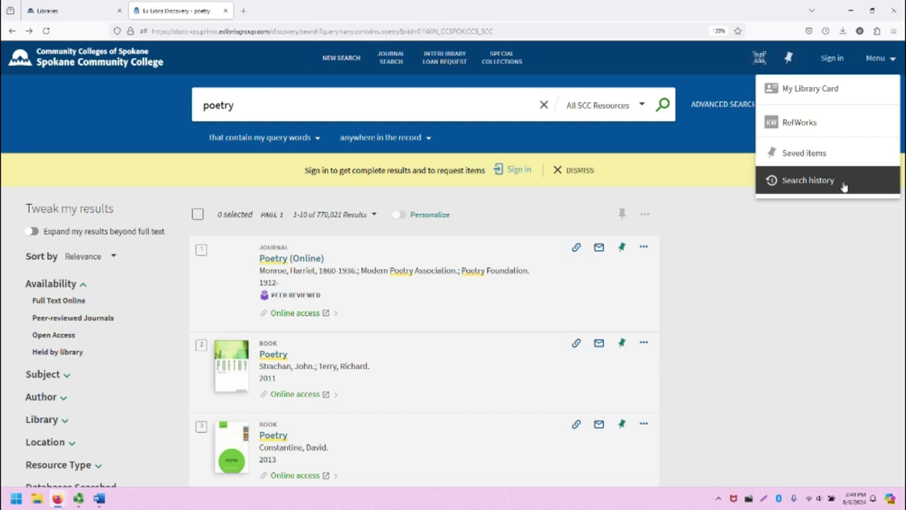
left_click(806, 303)
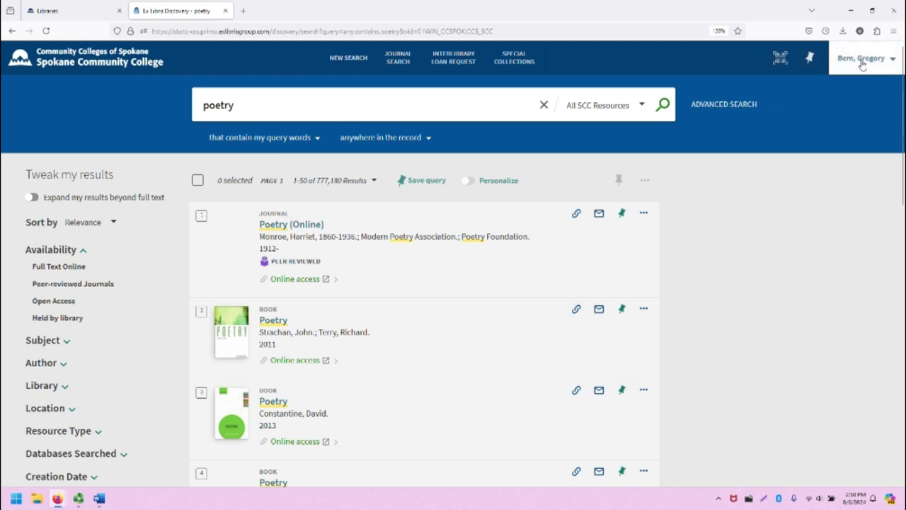
Step: Review the signed-in account's saved records, saved searches and search history, and return to the poetry results
left_click(862, 63)
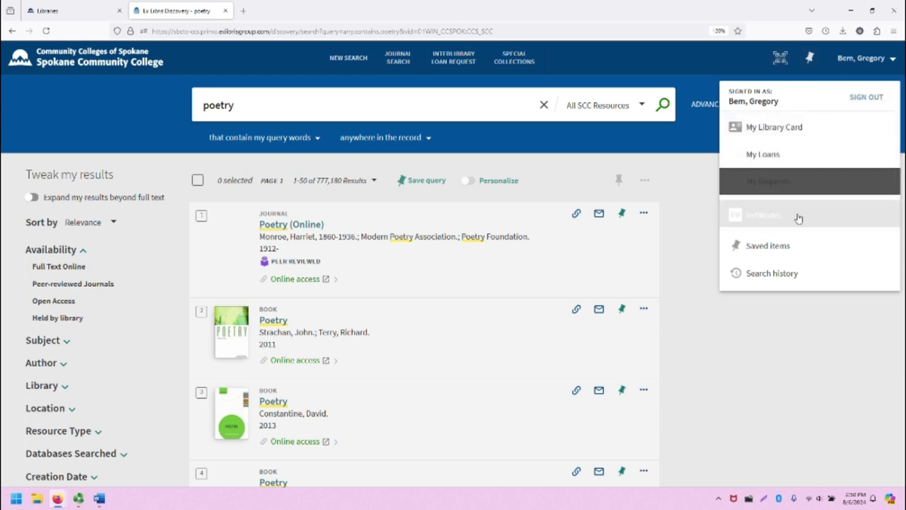
left_click(779, 247)
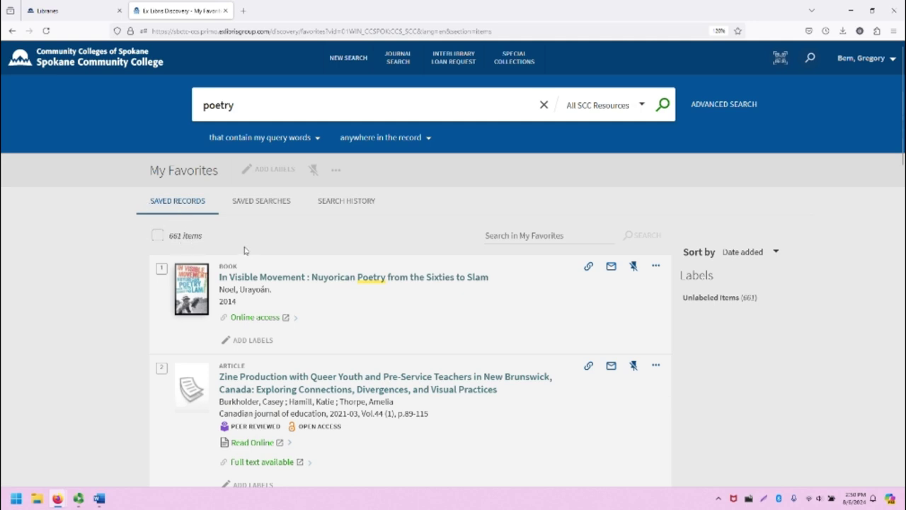
left_click(259, 203)
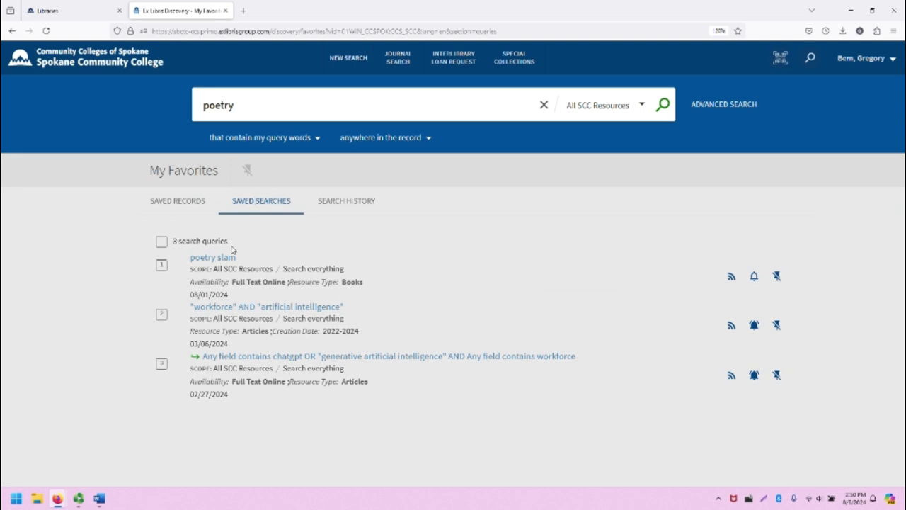
left_click(366, 201)
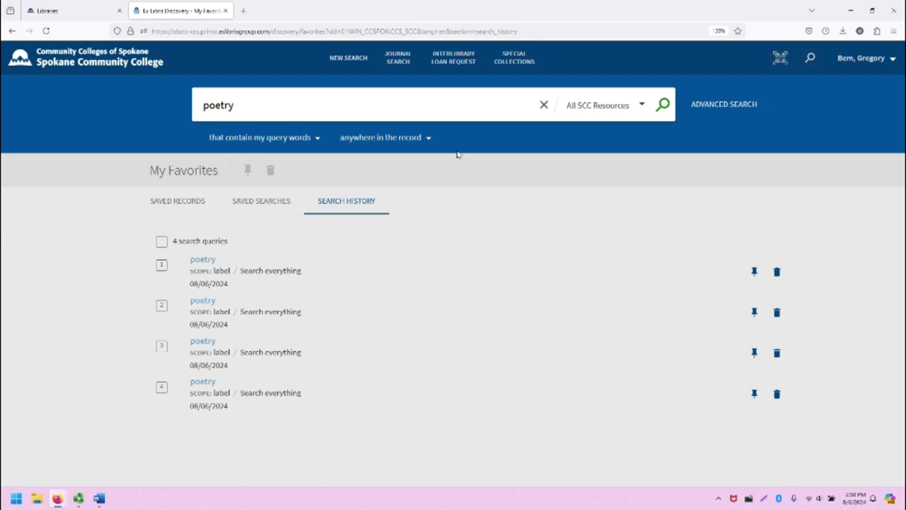
key("alt+Left")
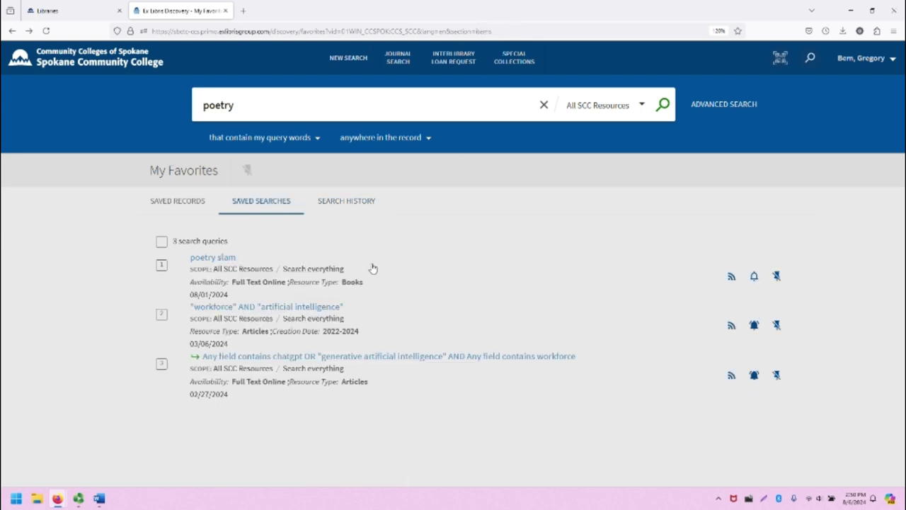
key("alt+Left")
key("alt+Left")
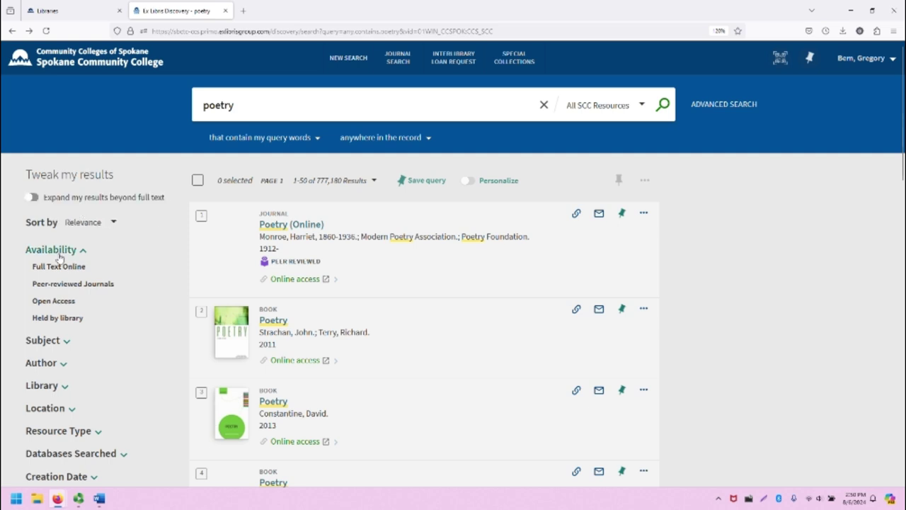
Step: Look over the result filters and expand the poetry results beyond full text
scroll(60, 301, "down", 1)
scroll(60, 300, "down", 1)
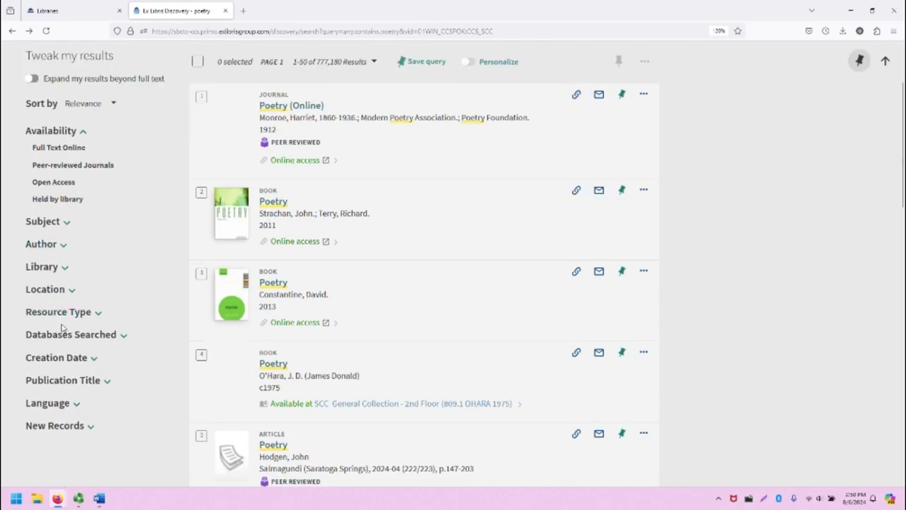
scroll(68, 335, "up", 2)
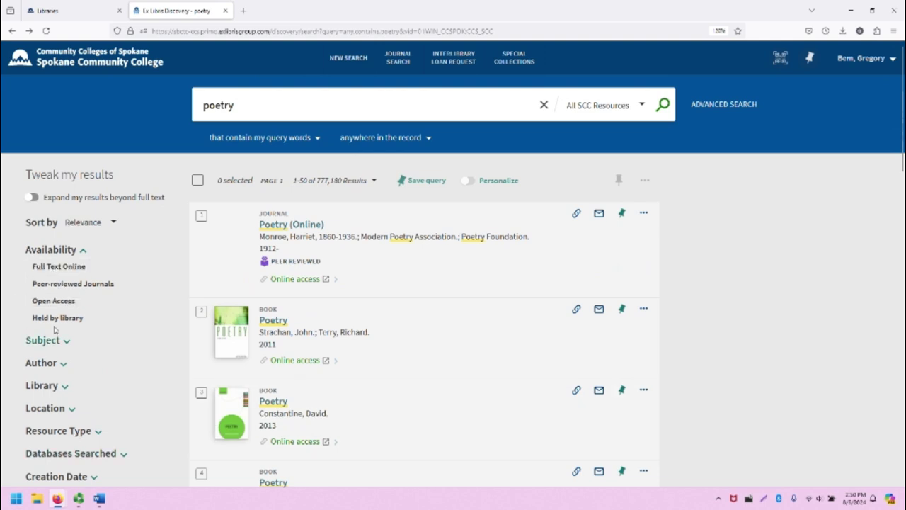
mouse_move(30, 303)
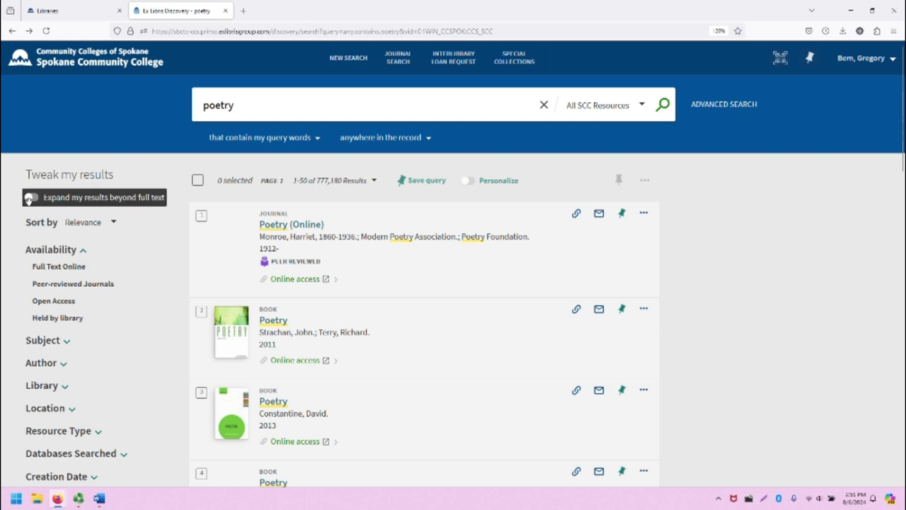
left_click(30, 198)
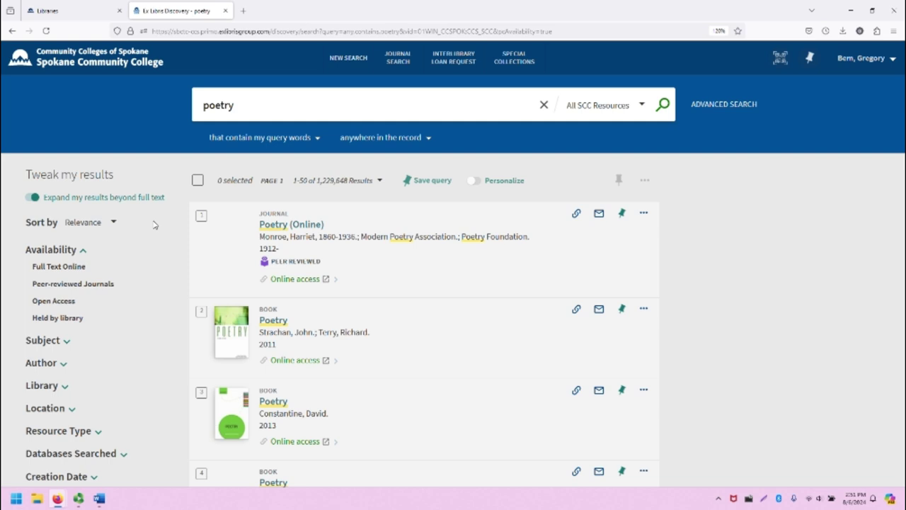
Step: Check the sort options, keeping Relevance, and filter the poetry results to items held by library
left_click(89, 225)
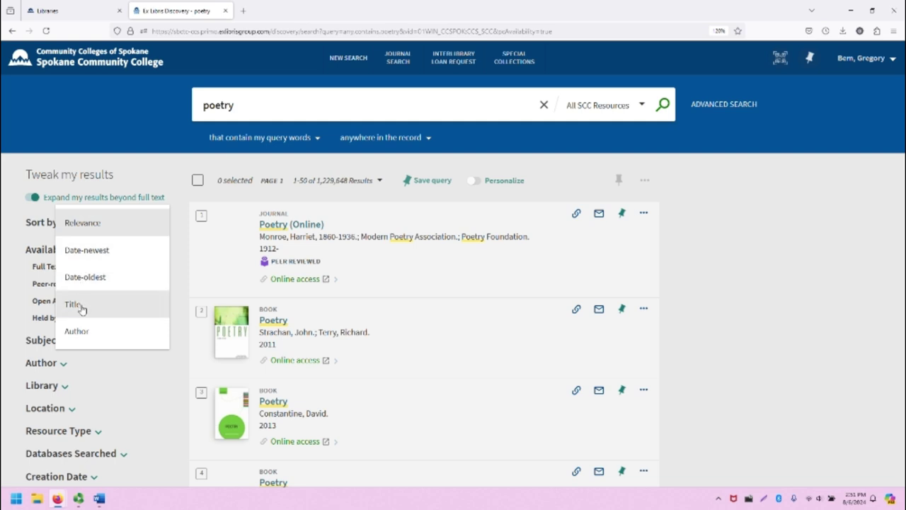
left_click(48, 283)
scroll(44, 226, "down", 1)
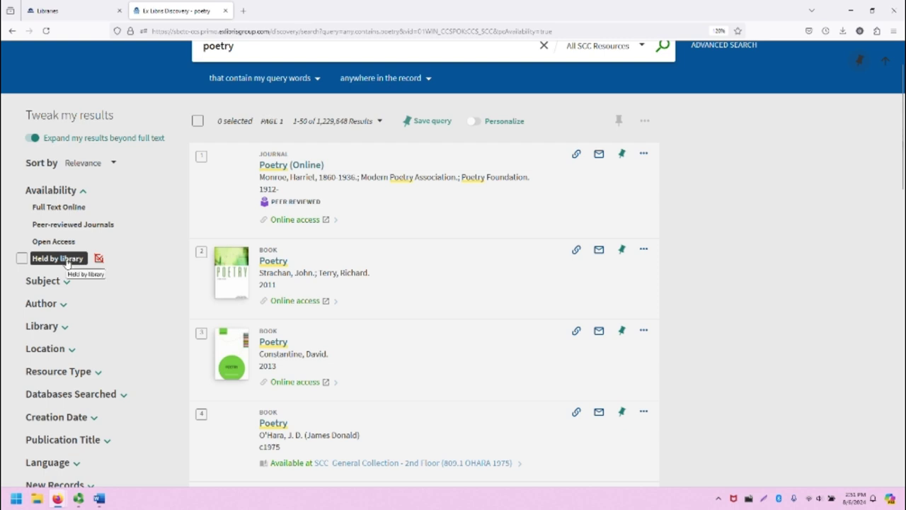
left_click(67, 261)
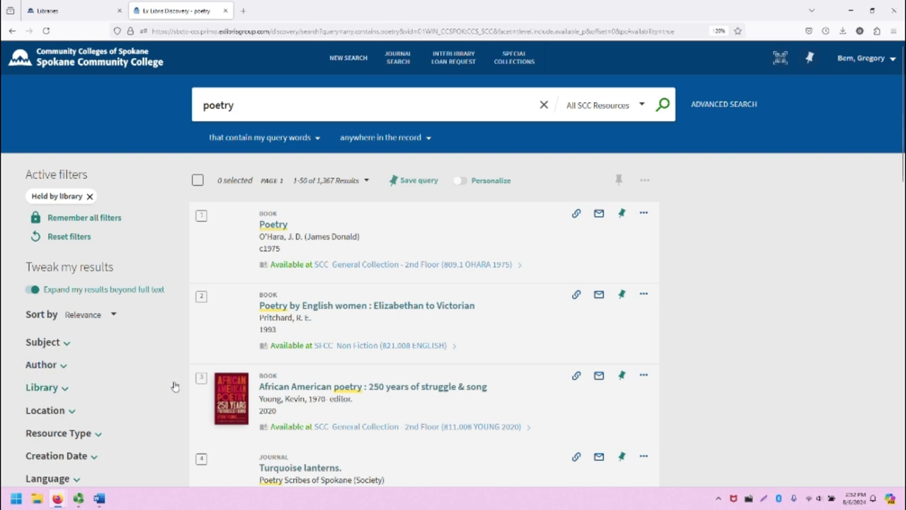
Step: Limit the poetry results to the SCC library
left_click(65, 389)
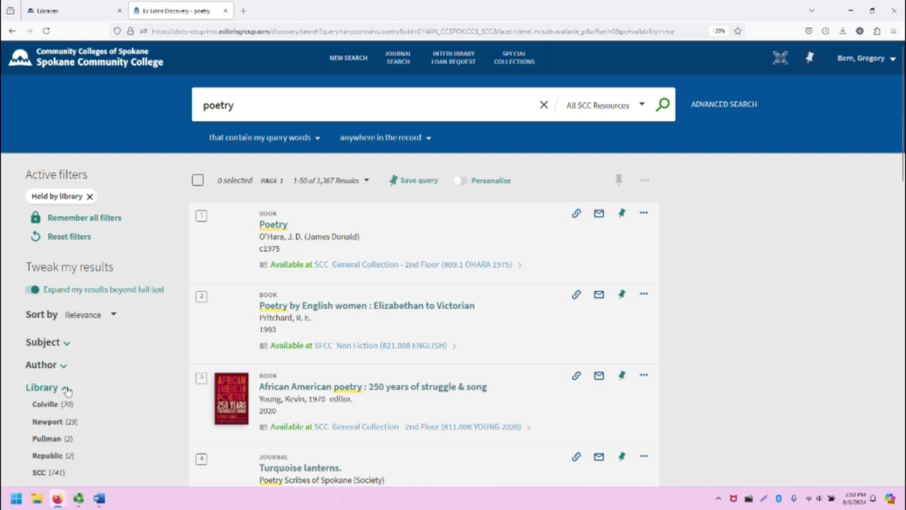
scroll(65, 389, "down", 1)
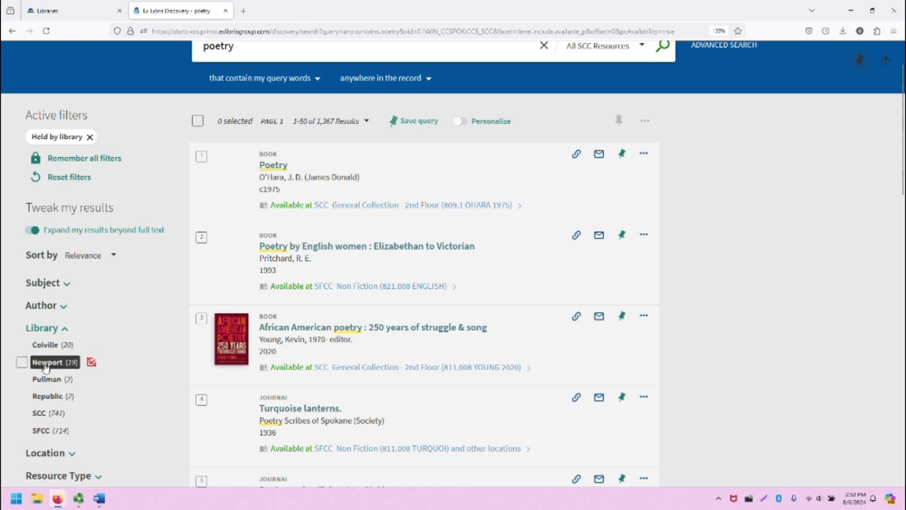
left_click(48, 414)
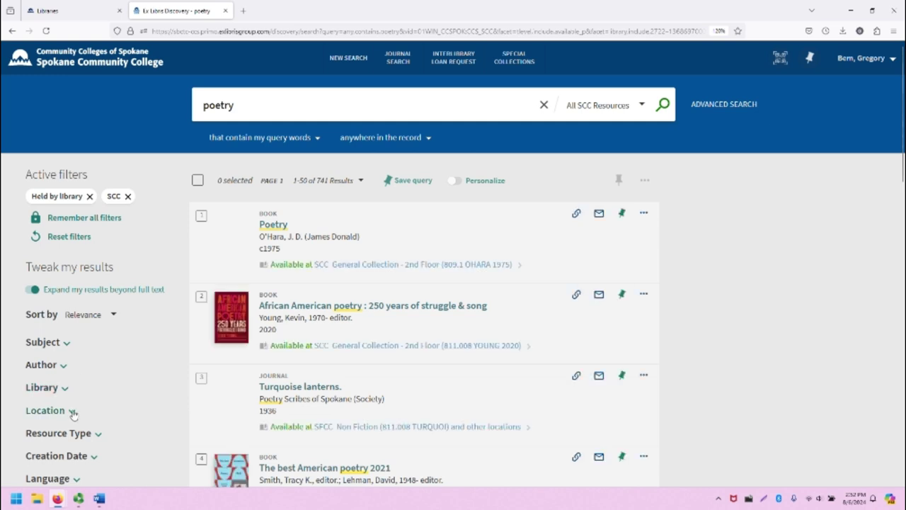
Step: Examine the Location filter's list of collections for the SCC poetry results
left_click(72, 411)
scroll(72, 414, "down", 2)
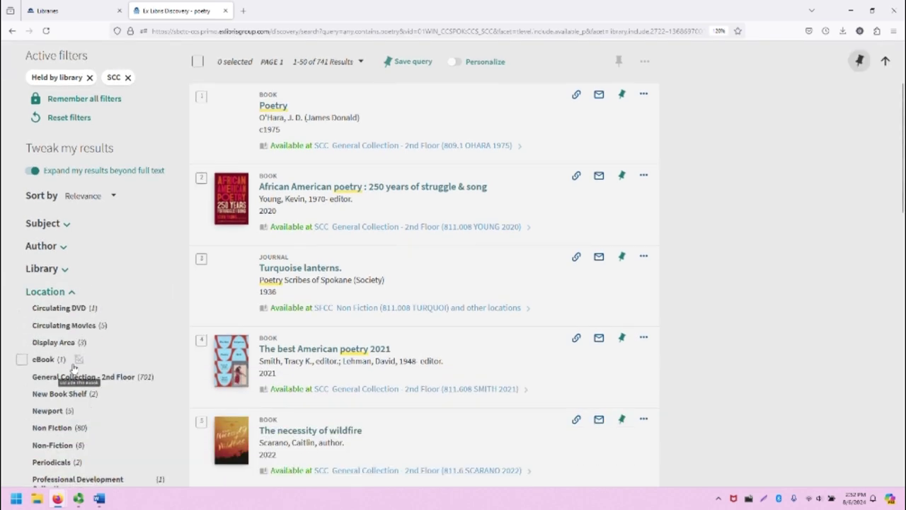
scroll(71, 396, "down", 2)
scroll(73, 401, "down", 3)
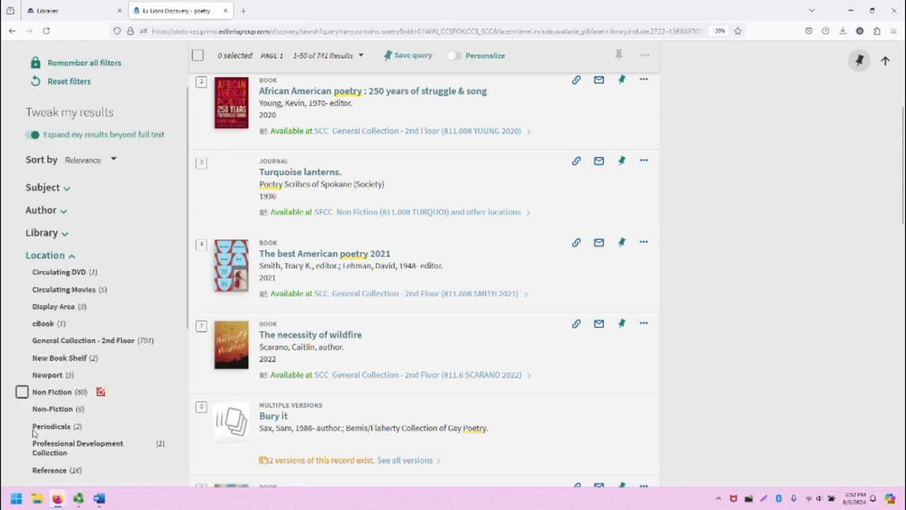
scroll(42, 425, "down", 1)
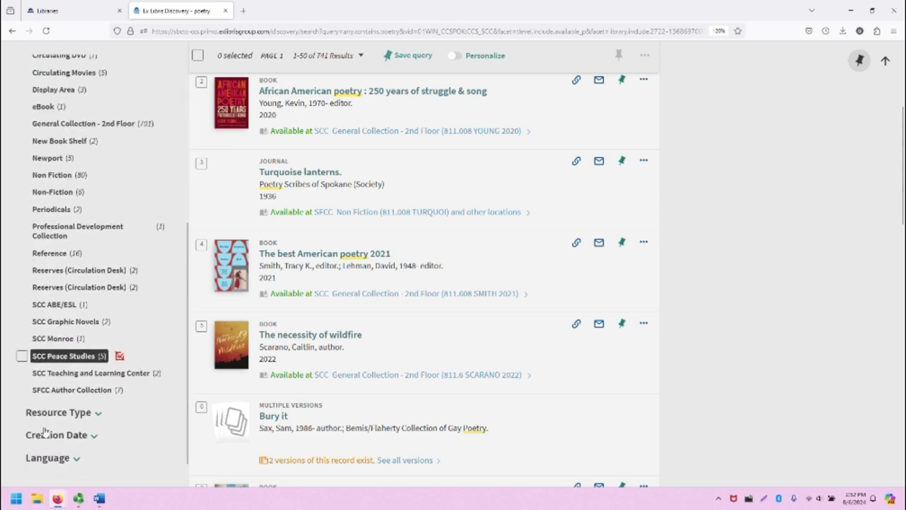
scroll(38, 382, "up", 1)
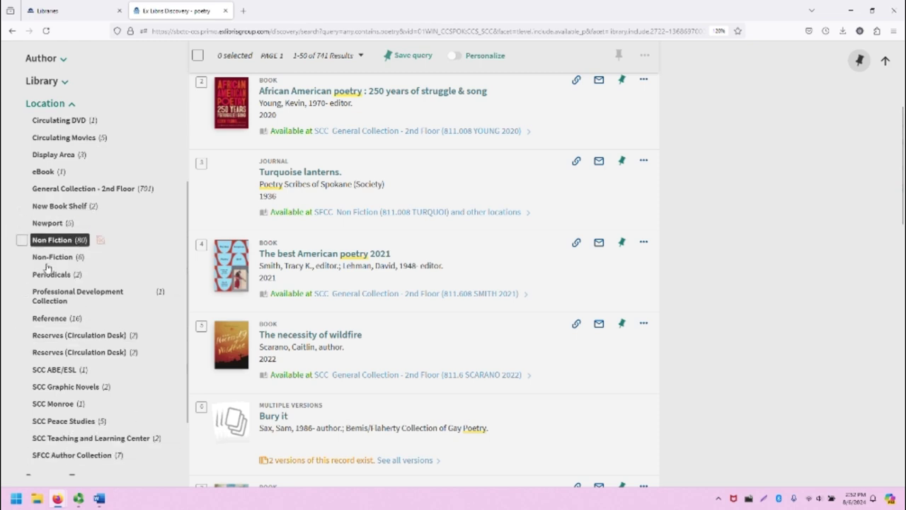
scroll(49, 287, "up", 2)
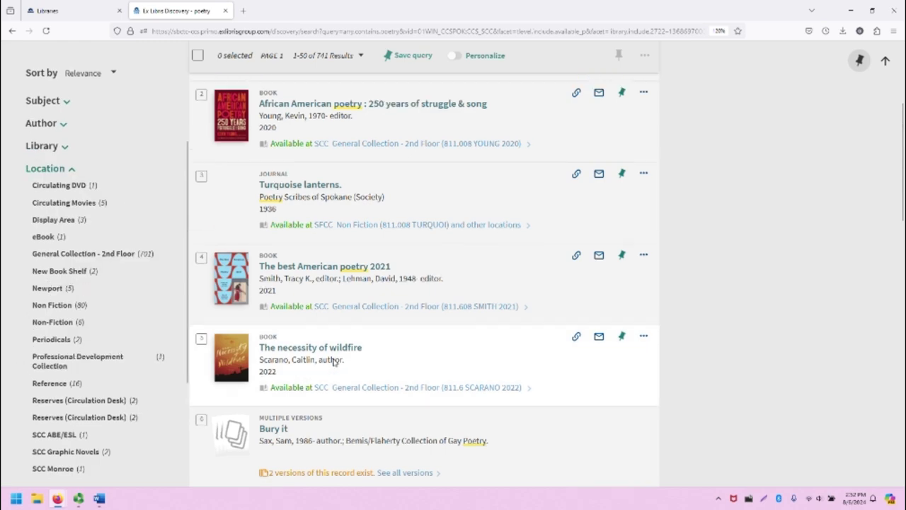
scroll(390, 359, "up", 4)
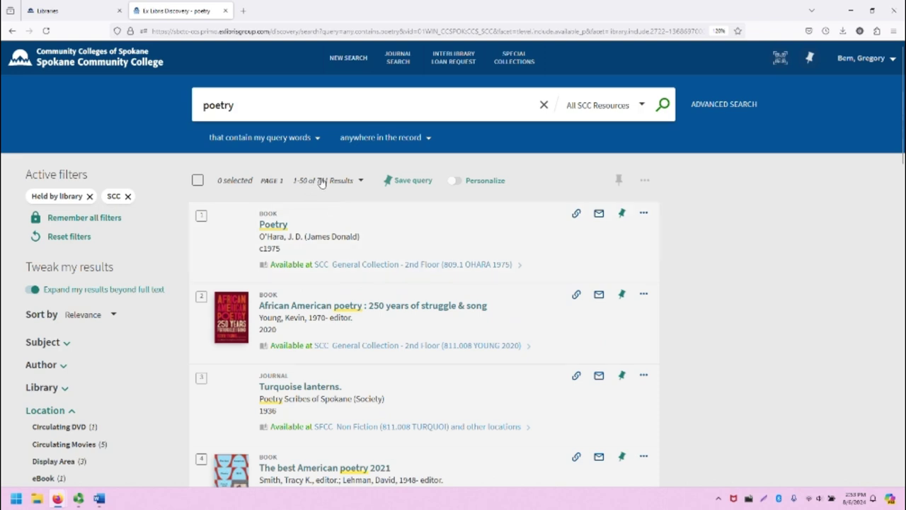
Step: Save the filtered poetry query to favorites and dismiss the offer to turn on notifications
left_click(411, 183)
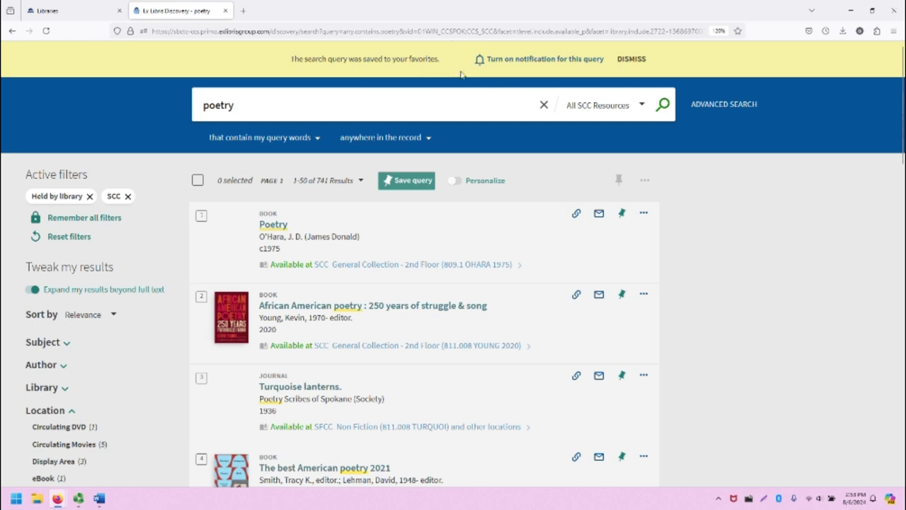
left_click(627, 60)
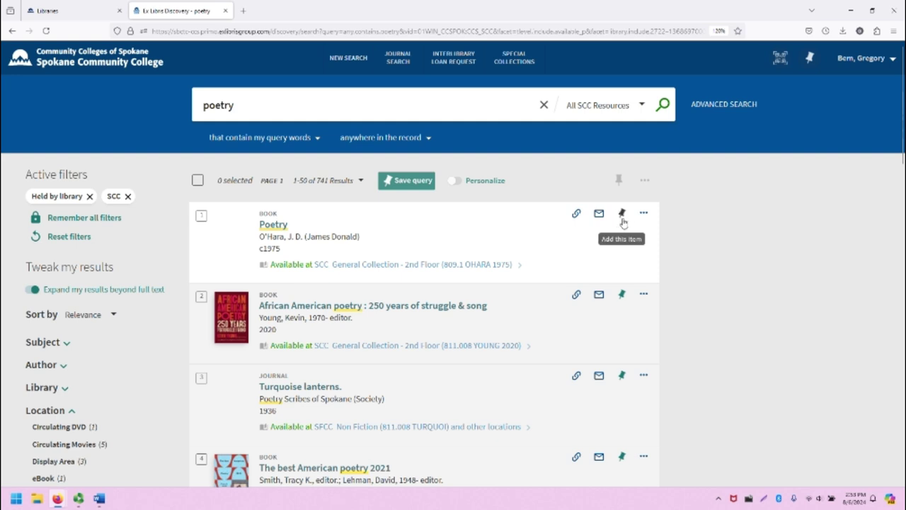
Step: Copy the APA (6th edition) citation of the first Poetry result to the clipboard and close its actions
left_click(643, 214)
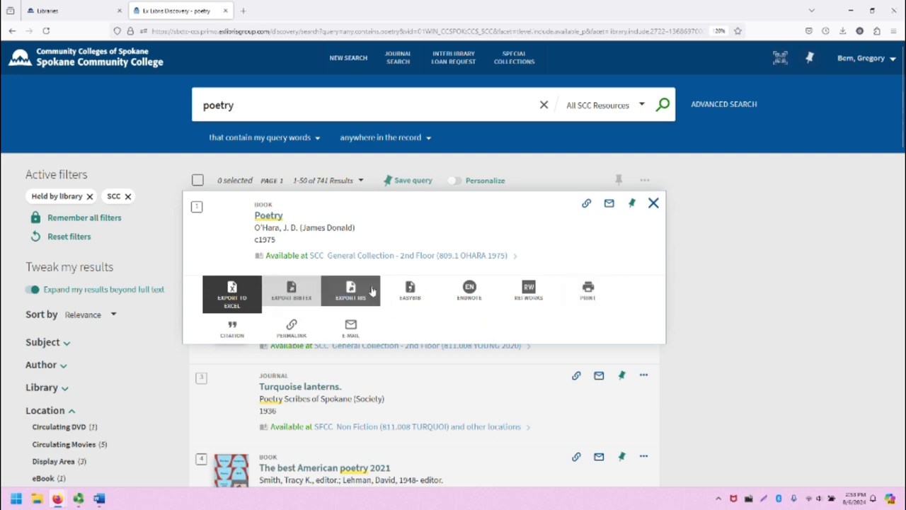
left_click(243, 325)
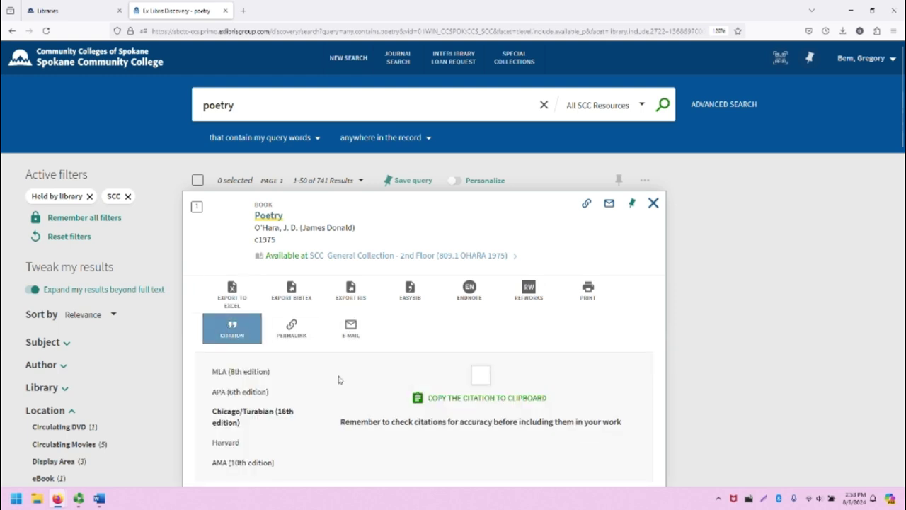
scroll(342, 375, "down", 1)
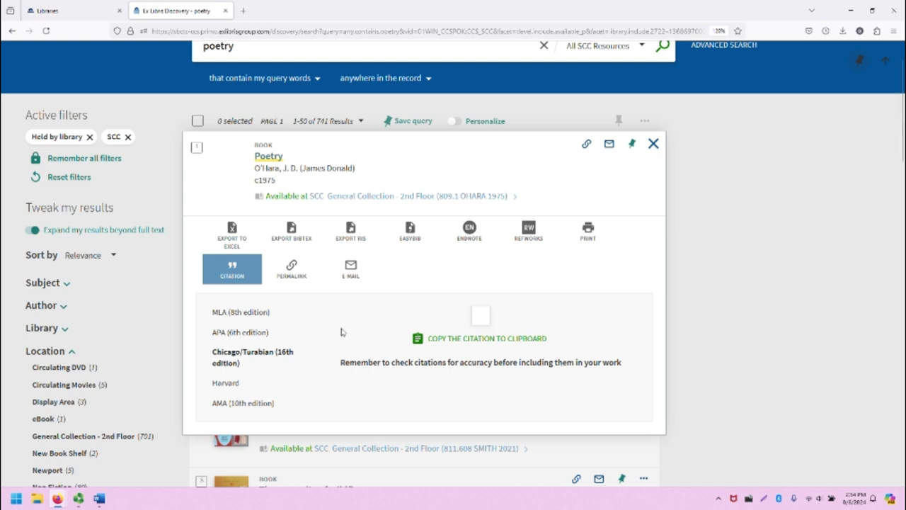
left_click(241, 312)
left_click(251, 338)
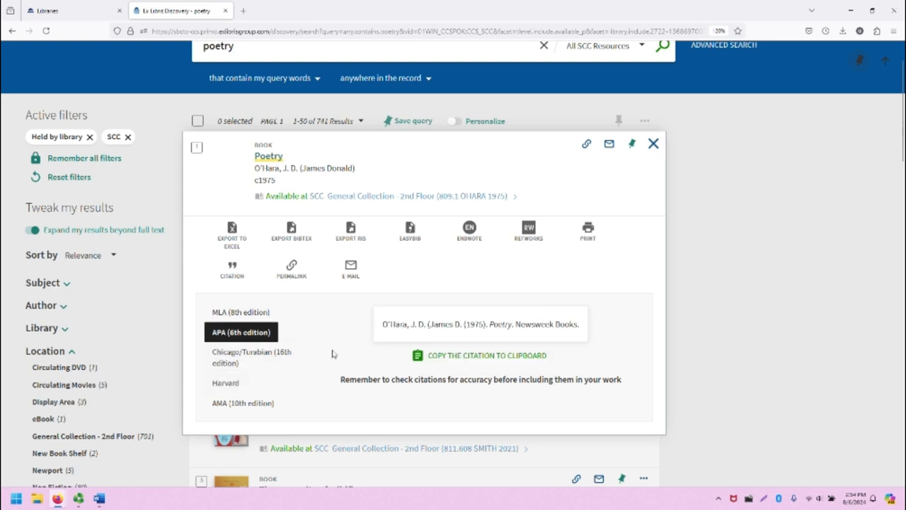
left_click(445, 356)
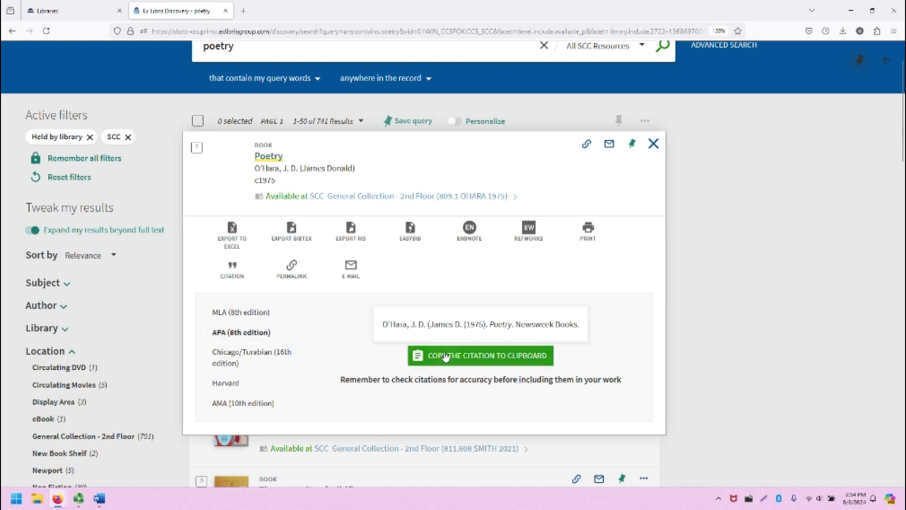
left_click(444, 356)
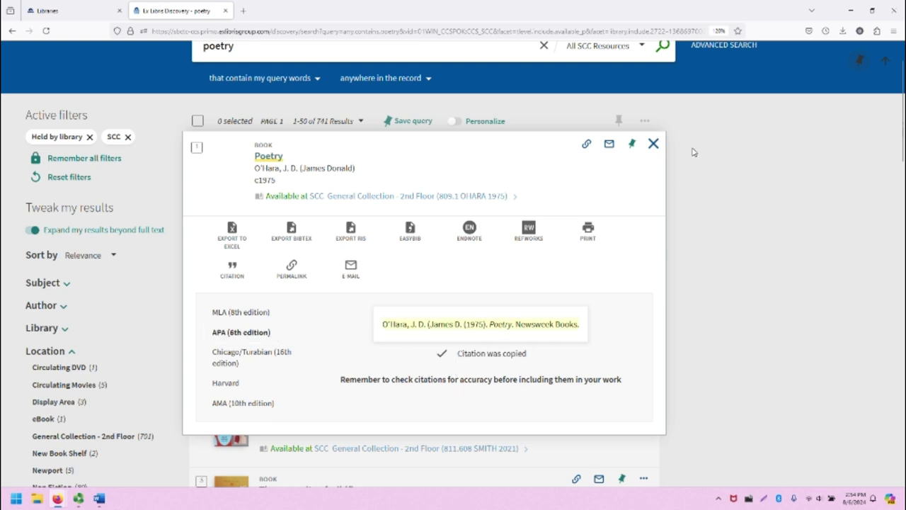
left_click(654, 145)
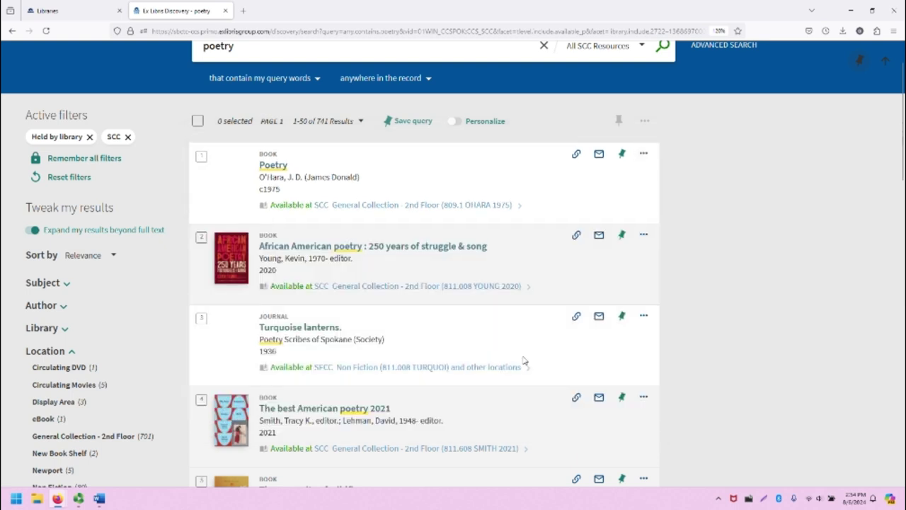
Step: Remove the Held by library and SCC filters from the poetry results
left_click(90, 137)
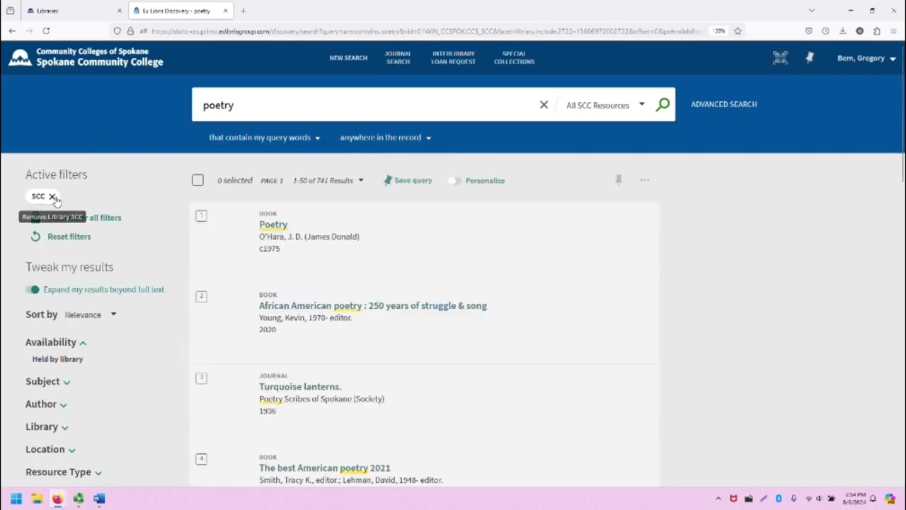
left_click(52, 196)
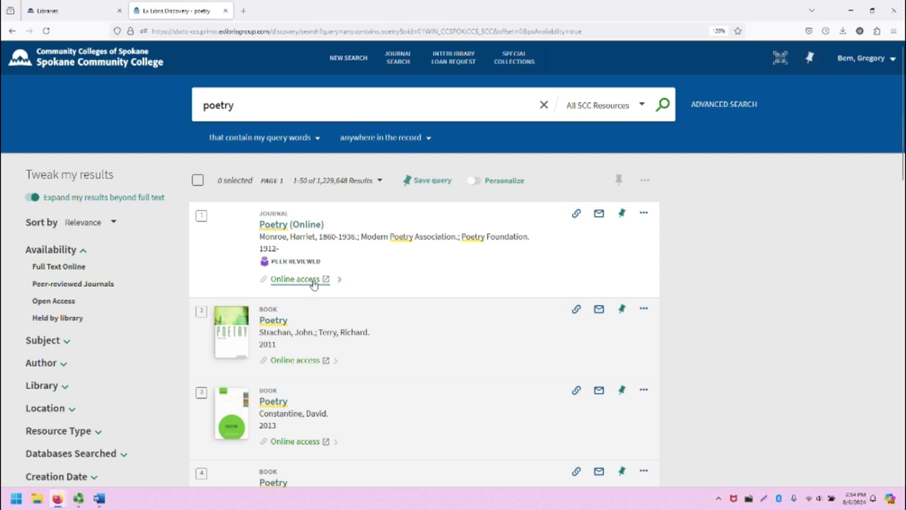
mouse_move(288, 260)
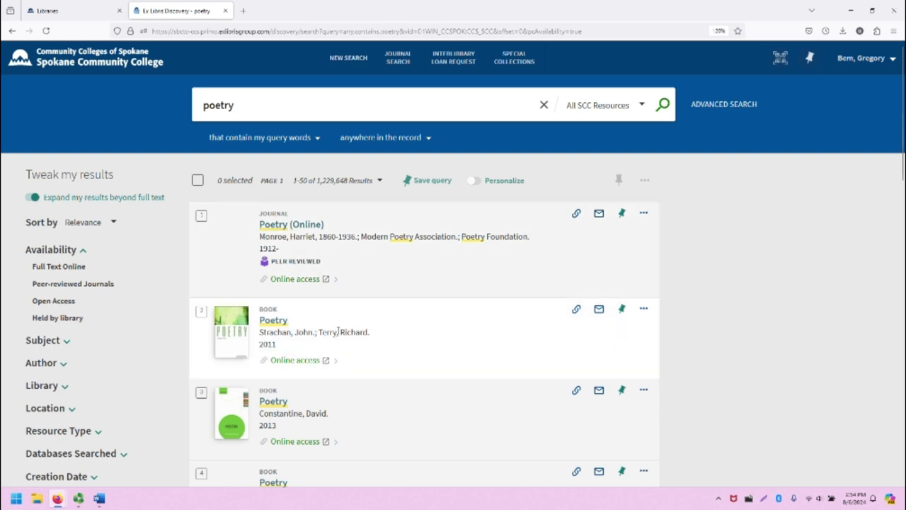
Step: Open the record of the 2011 online book Poetry and examine its sending options, full-text availability, details and links
scroll(347, 319, "down", 1)
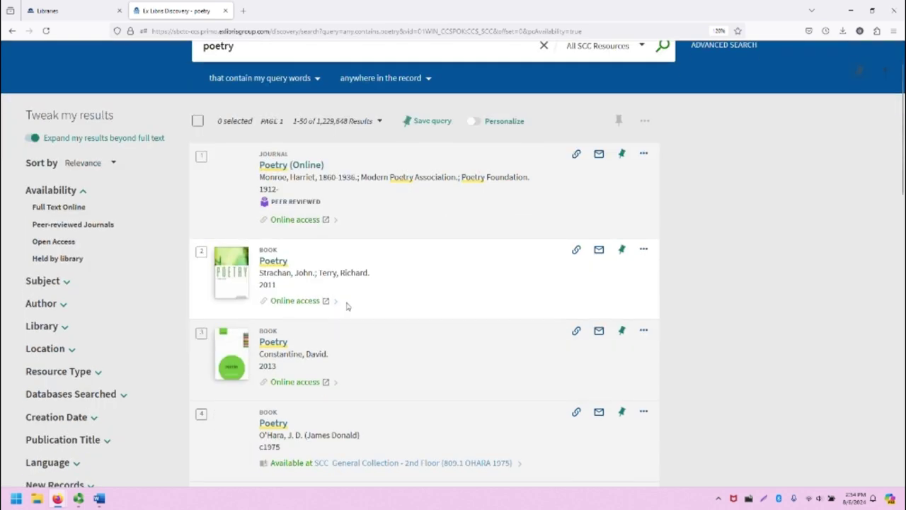
left_click(414, 280)
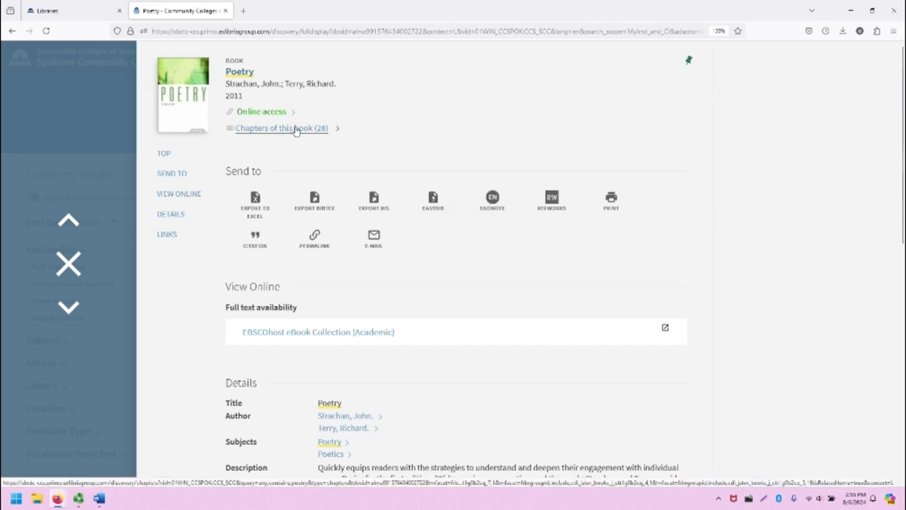
scroll(453, 295, "down", 2)
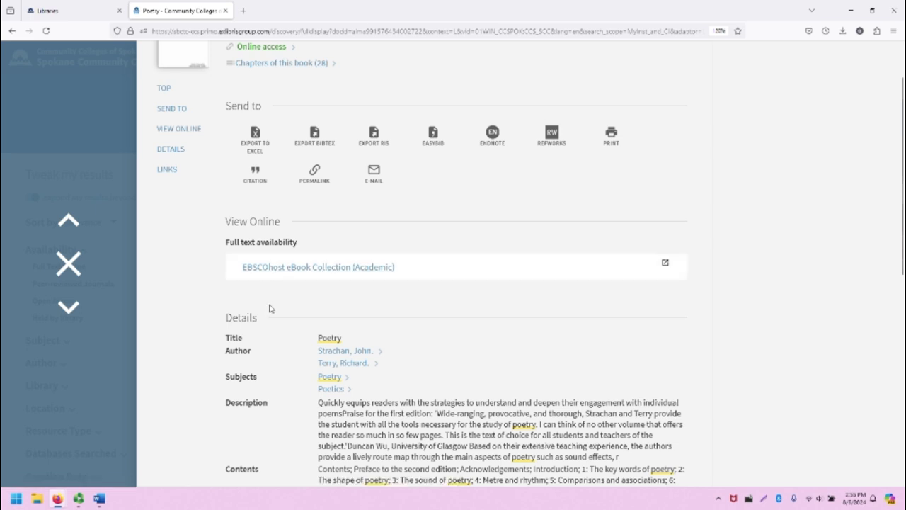
scroll(269, 308, "down", 2)
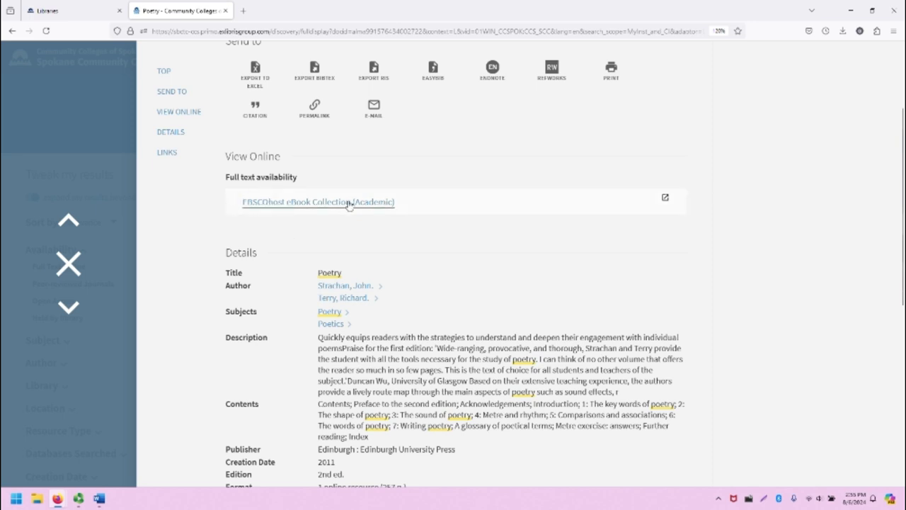
scroll(356, 202, "down", 3)
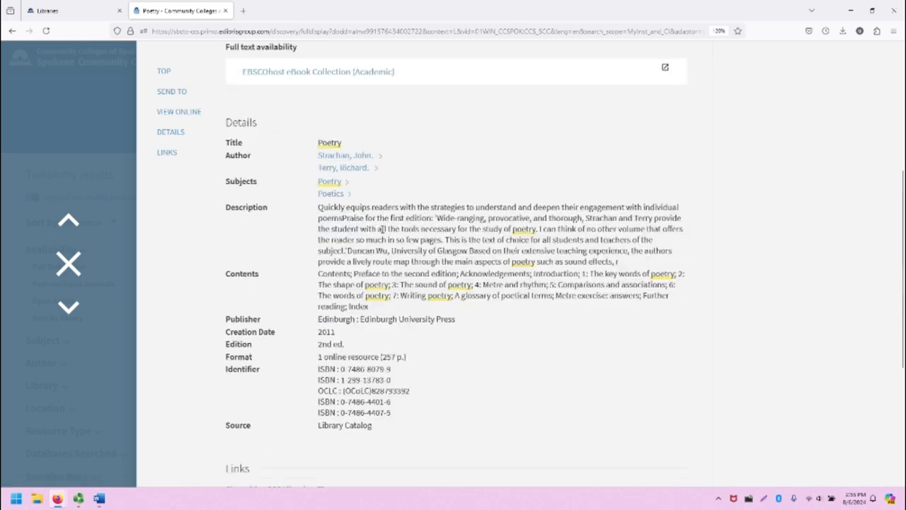
scroll(386, 333, "down", 2)
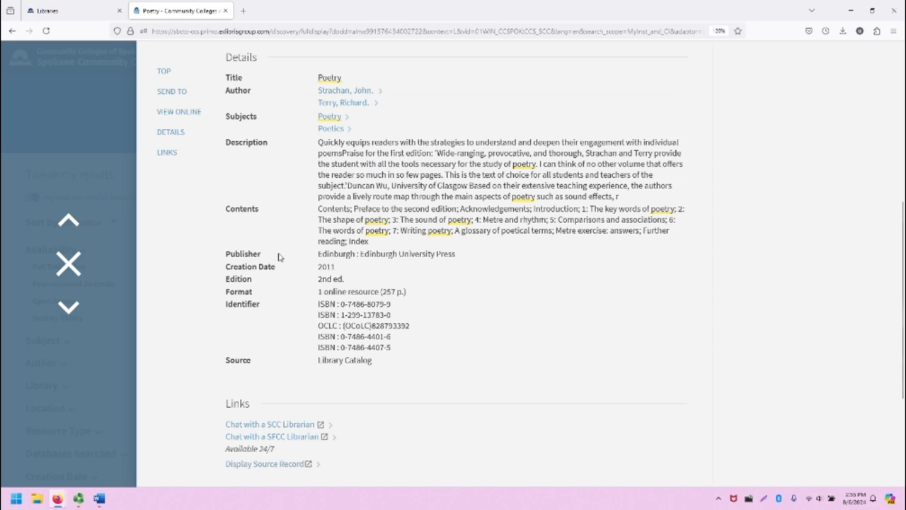
scroll(278, 256, "down", 1)
scroll(285, 247, "down", 1)
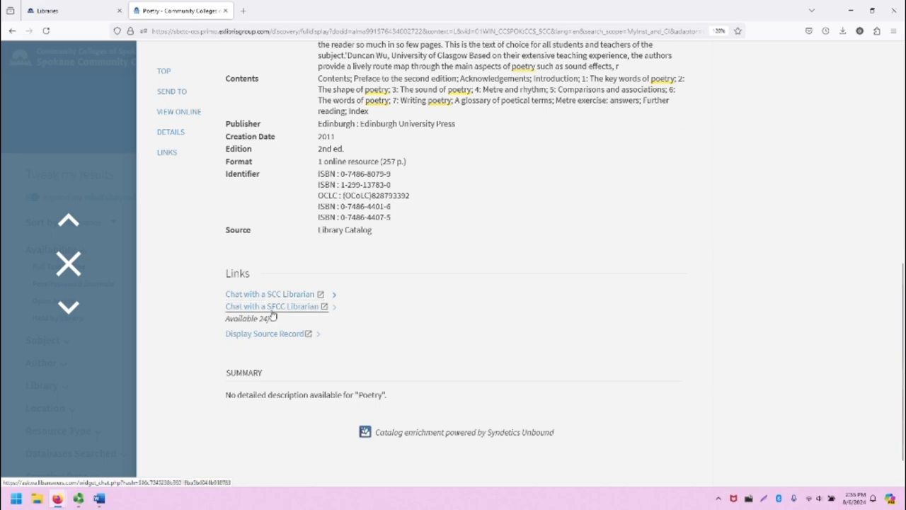
scroll(475, 351, "down", 1)
Step: View the book's full-text page in EBSCOhost eBook Collection (Academic), close it and return to the poetry results
scroll(475, 360, "up", 7)
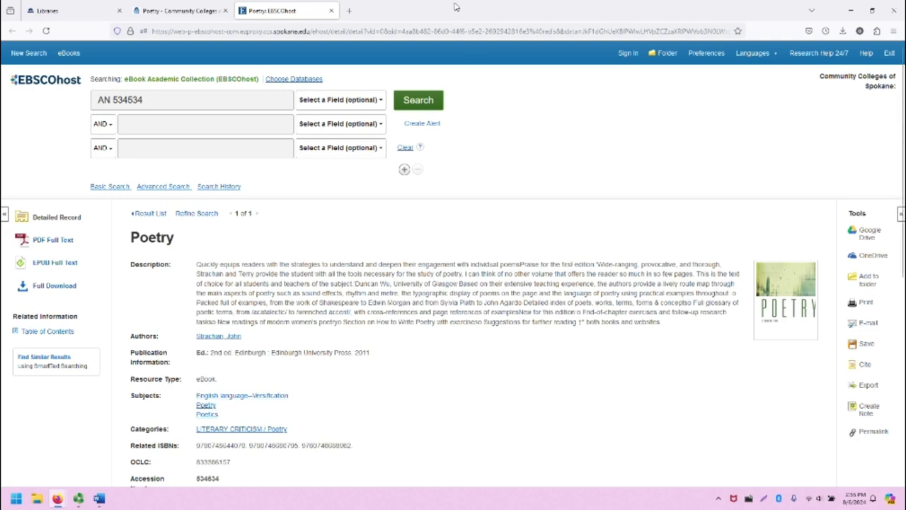
left_click(332, 12)
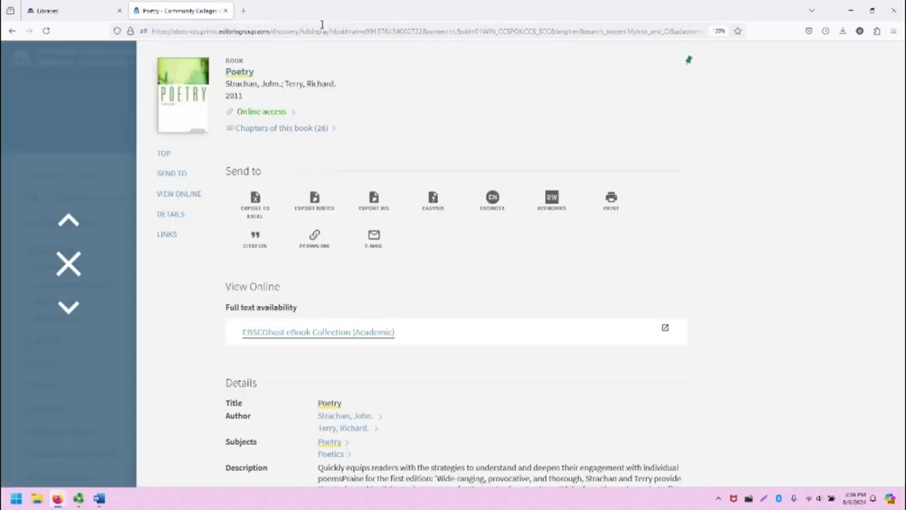
left_click(68, 264)
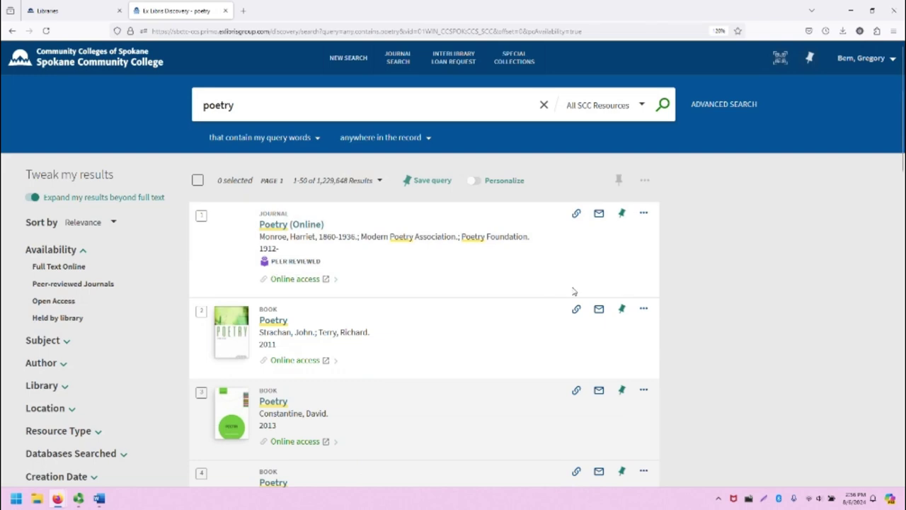
Step: Open the advanced search for poetry and inspect its search term lines and the second line's Boolean operator choices
left_click(725, 104)
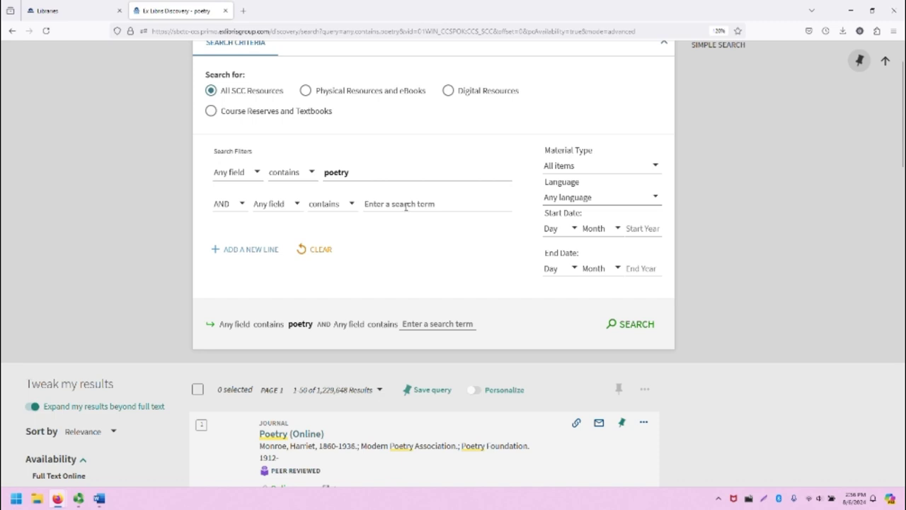
left_click(429, 170)
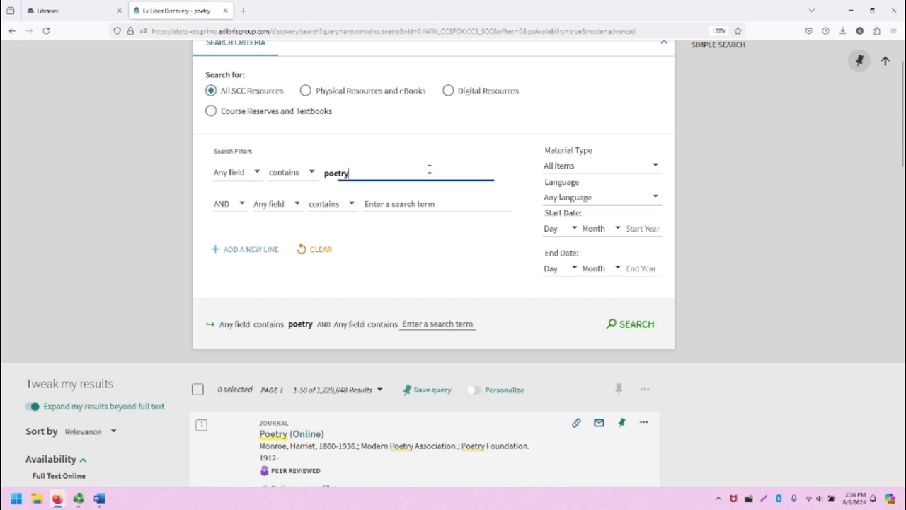
left_click(227, 204)
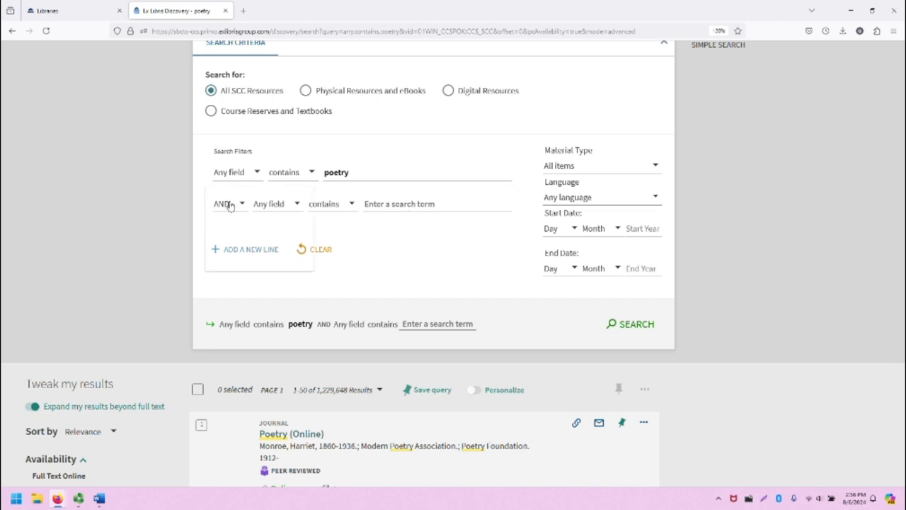
left_click(412, 205)
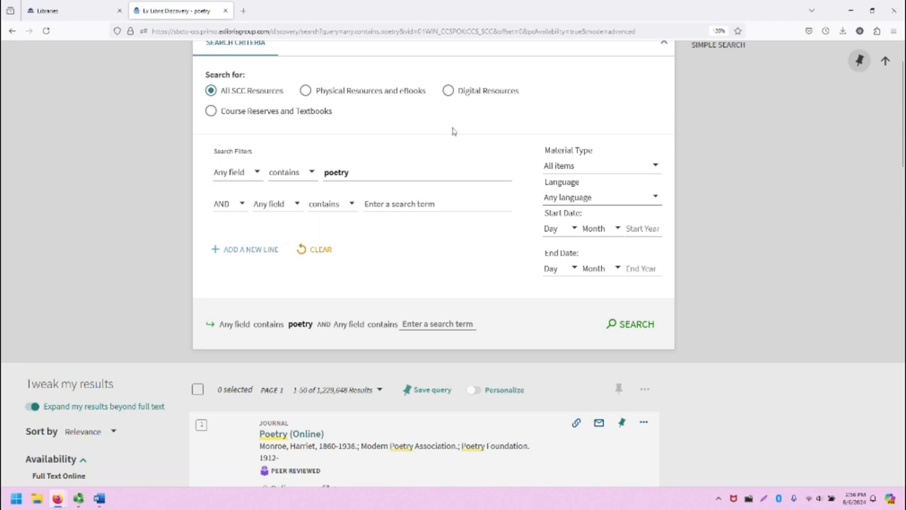